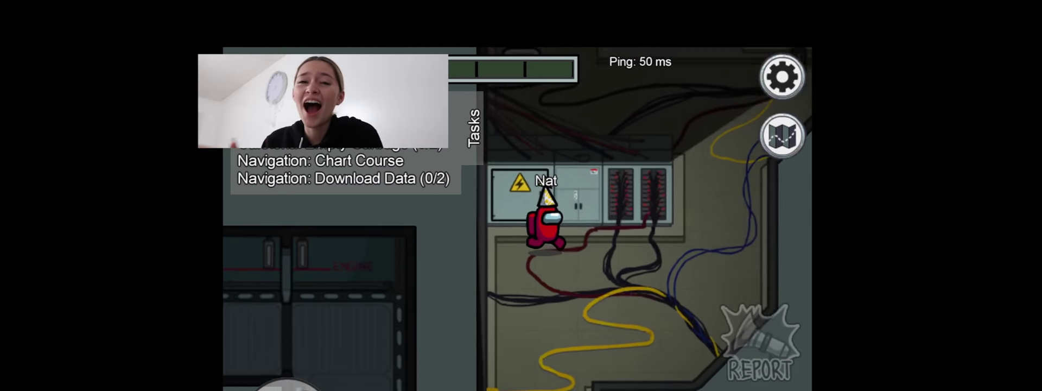
# Step: Walk out of Electrical, up through Storage and into the Cafeteria
pyautogui.press('d')
pyautogui.press('s')
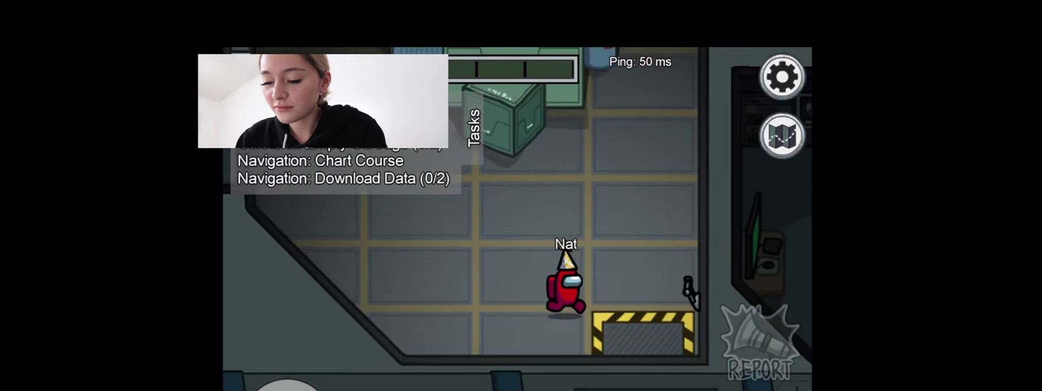
pyautogui.press('w')
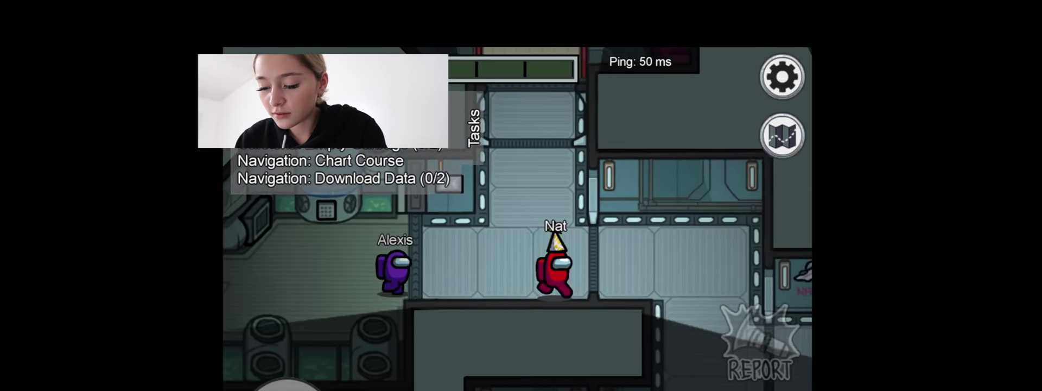
pyautogui.press('w')
pyautogui.press('w')
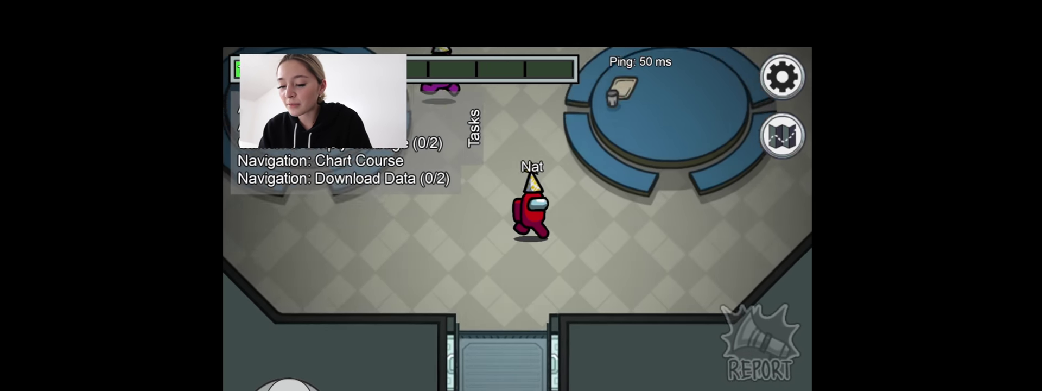
pyautogui.press('w')
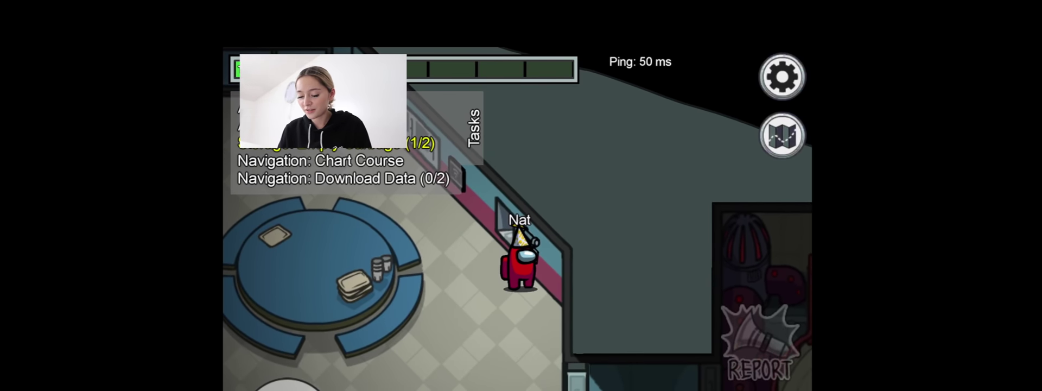
# Step: Walk back through Storage into Electrical, then on past Engine toward the Reactor
pyautogui.press('d')
pyautogui.press('s')
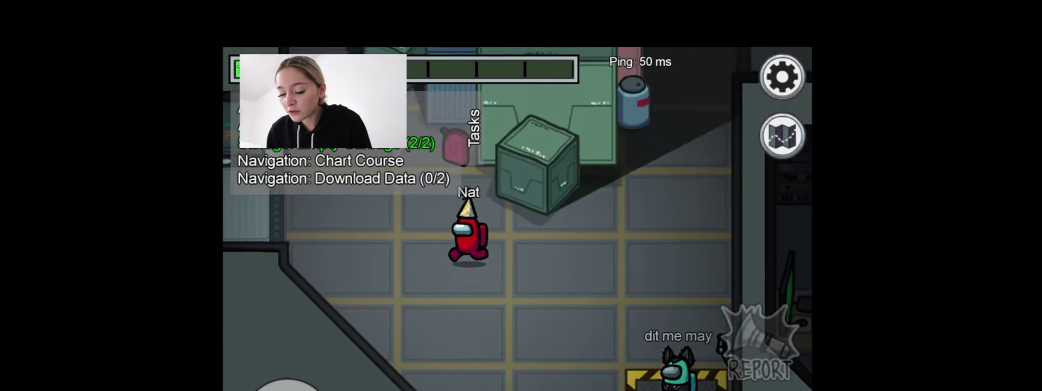
pyautogui.press('a')
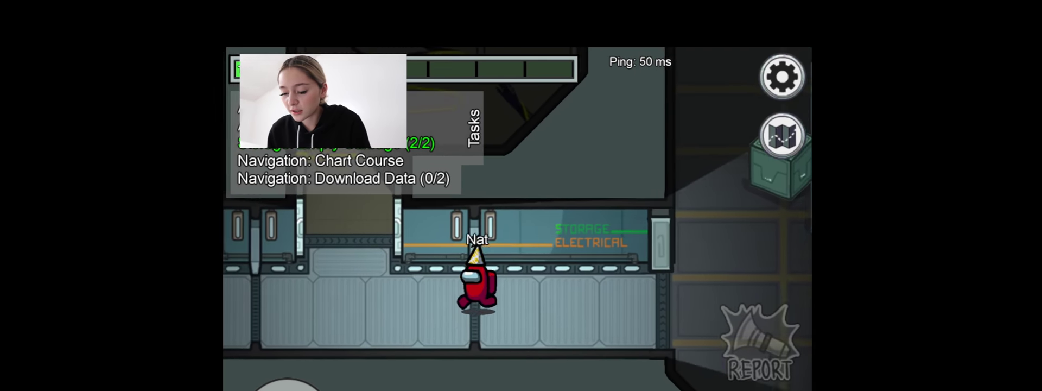
pyautogui.press('w')
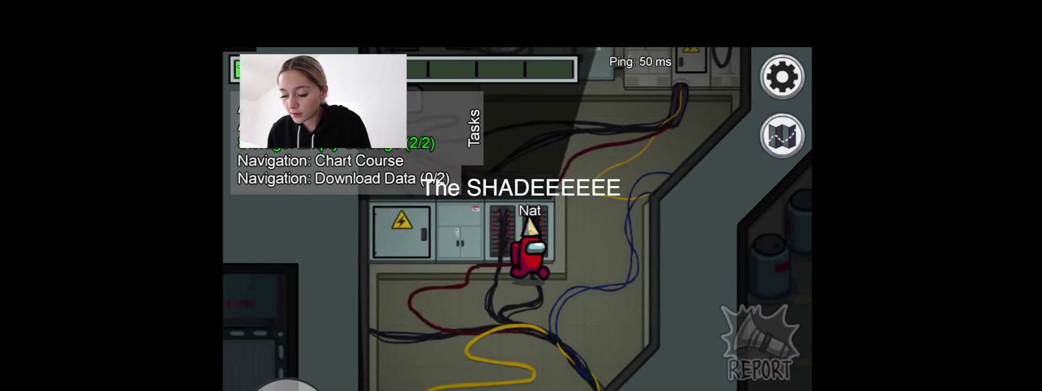
pyautogui.press('a')
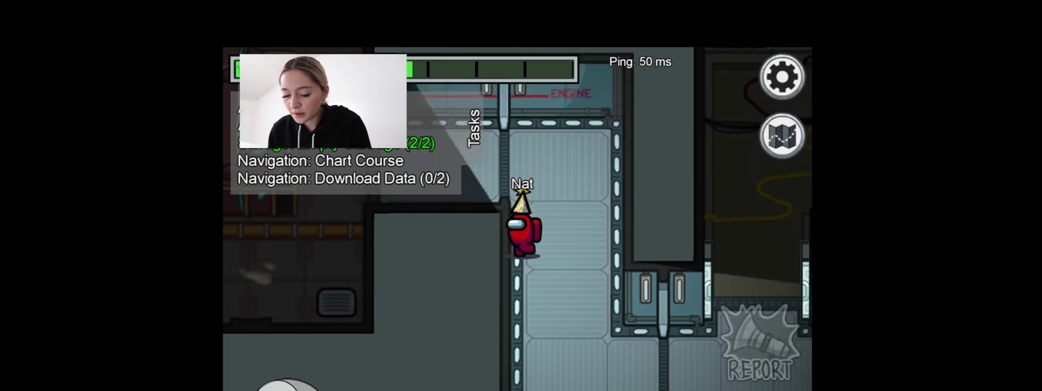
pyautogui.press('w')
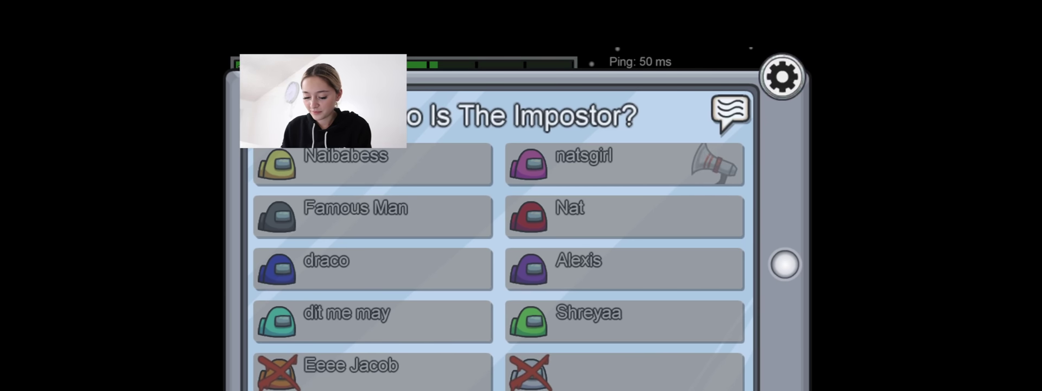
# Step: Send the message 'Where?' in the emergency meeting chat
pyautogui.click(729, 113)
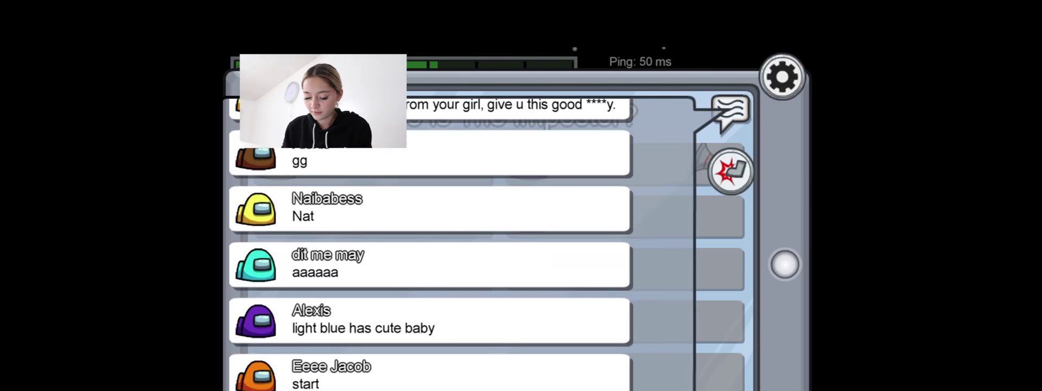
pyautogui.click(432, 383)
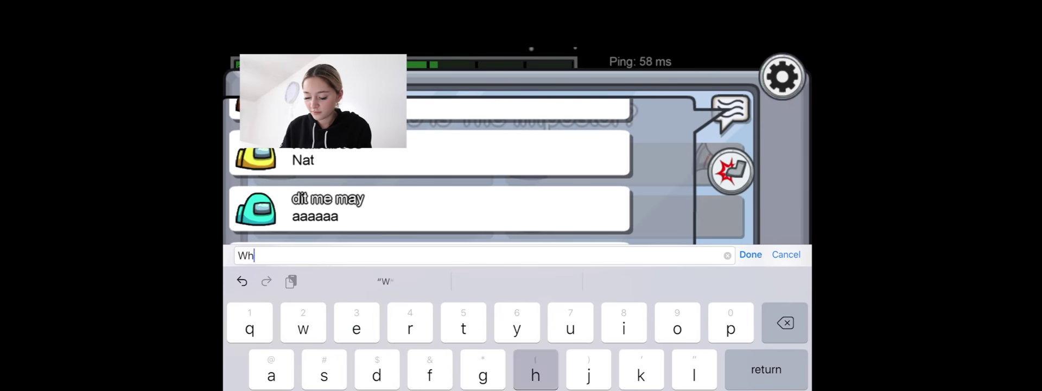
pyautogui.write('Where')
pyautogui.press('Return')
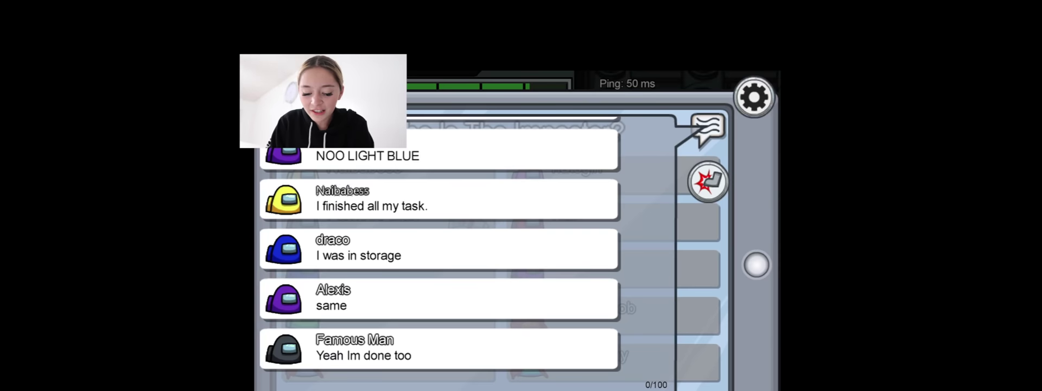
# Step: Send 'I was in cafeteria' to the meeting chat
pyautogui.click(456, 383)
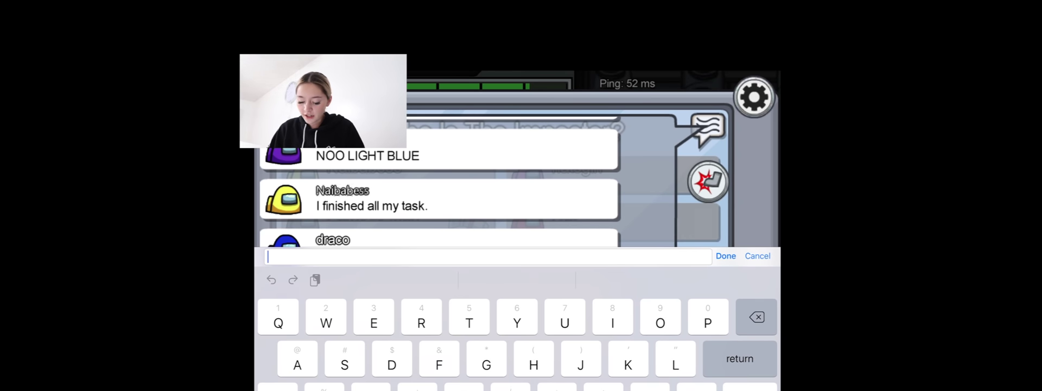
pyautogui.write('I was in')
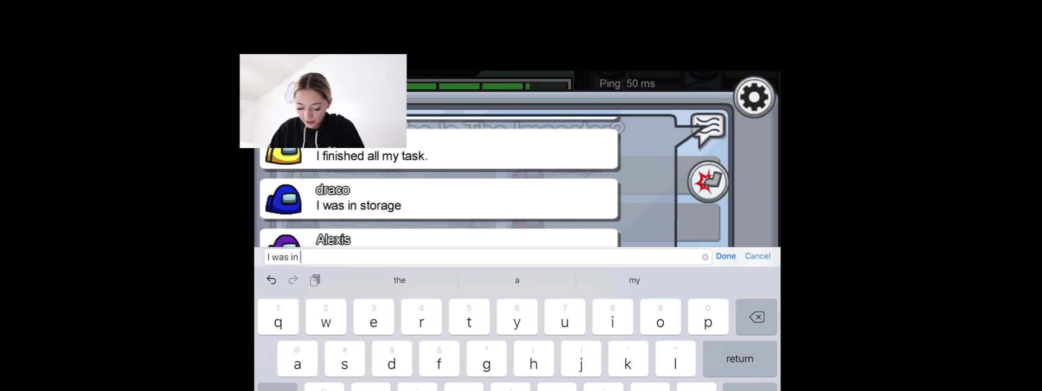
pyautogui.write('teria')
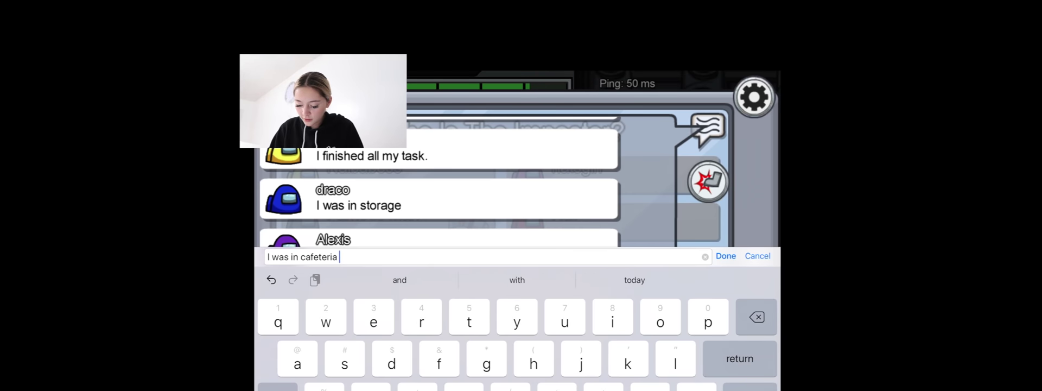
pyautogui.press('Return')
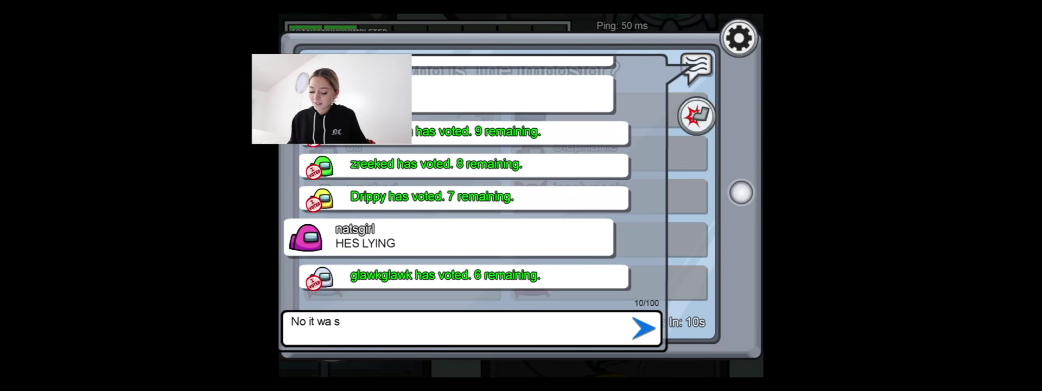
# Step: Fix the typo in the chat reply and send 'Bro'
pyautogui.click(455, 321)
pyautogui.press('BackSpace')
pyautogui.press('BackSpace')
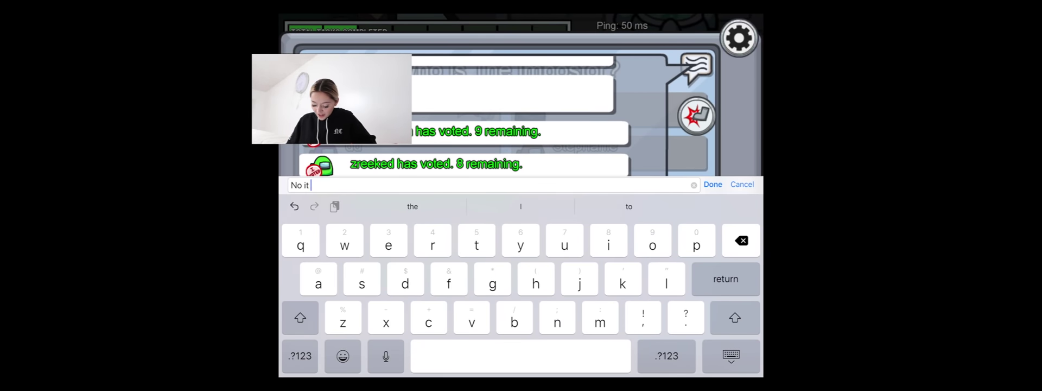
pyautogui.press('BackSpace')
pyautogui.write('Bro')
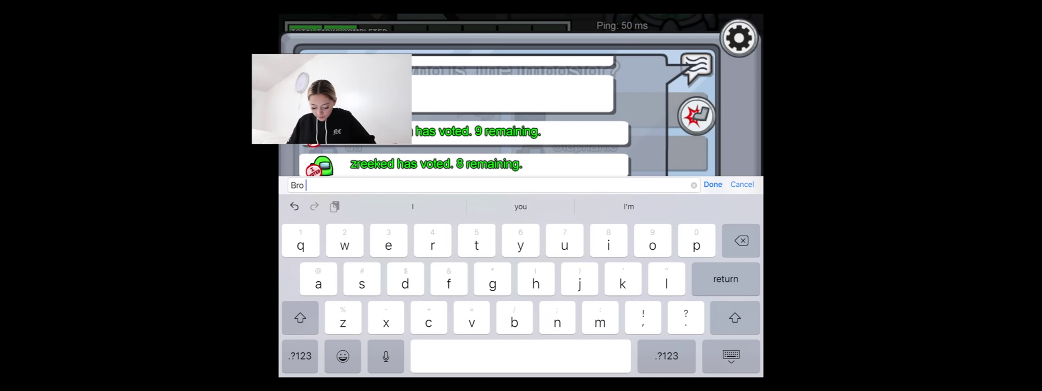
pyautogui.press('Return')
# Step: Write a second chat reply, delete its mistyped last letter, and send it
pyautogui.click(451, 321)
pyautogui.write('I')
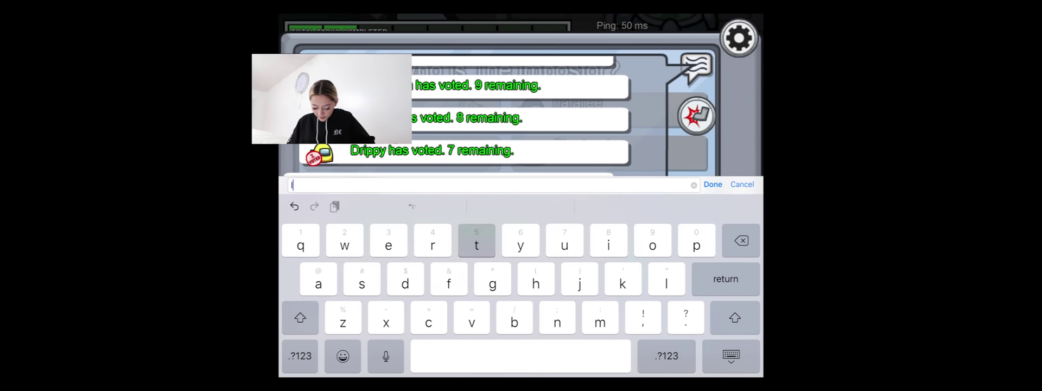
pyautogui.write('ts d')
pyautogui.click(741, 240)
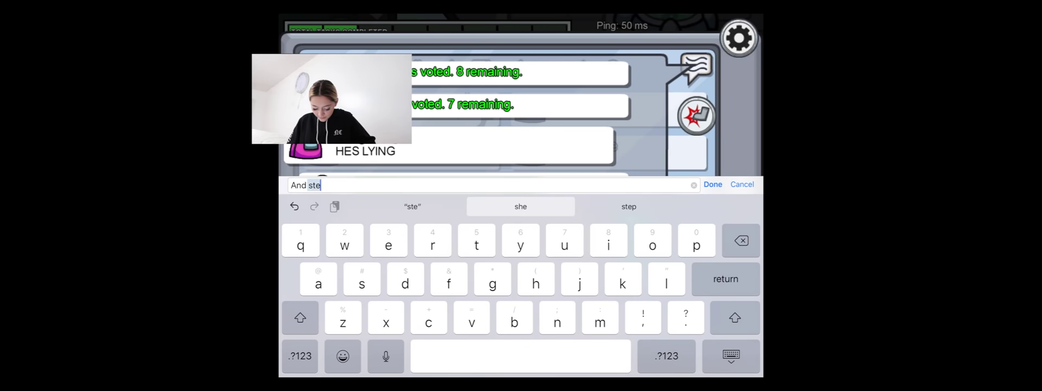
pyautogui.write('hanie')
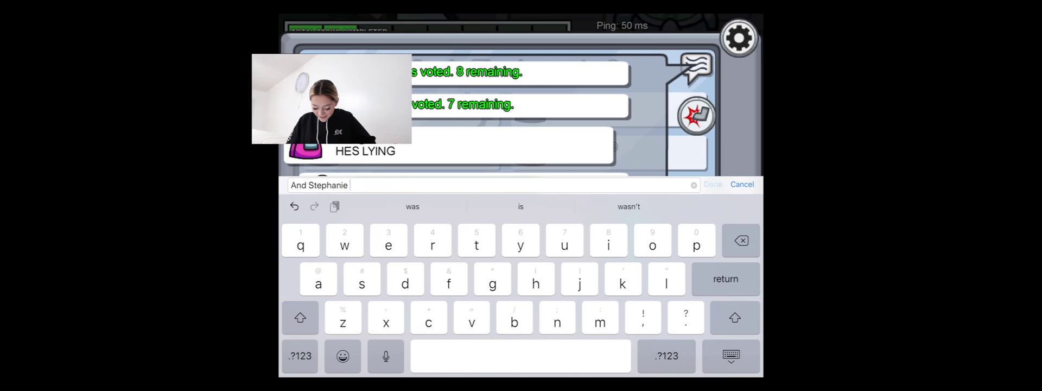
pyautogui.press('Return')
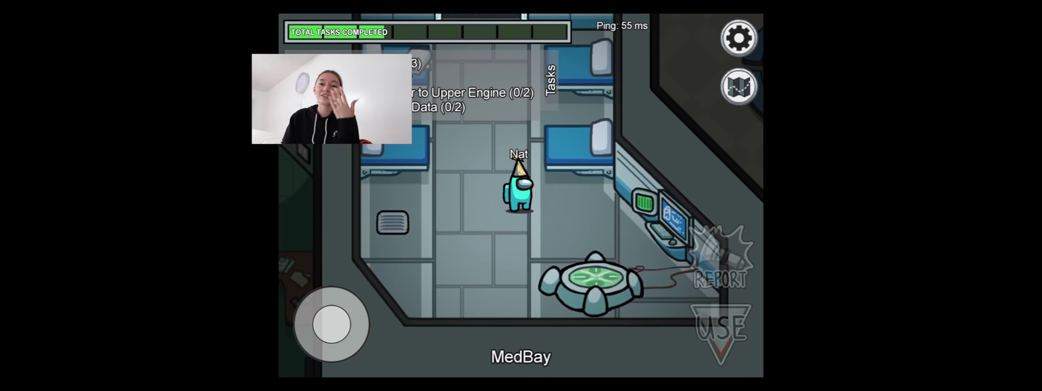
# Step: Walk the crewmate up through MedBay until the Defeat screen appears
pyautogui.moveTo(332, 324)
pyautogui.mouseDown()
pyautogui.moveTo(334, 305)
pyautogui.moveTo(350, 324)
pyautogui.moveTo(348, 313)
pyautogui.moveTo(330, 343)
pyautogui.moveTo(314, 326)
pyautogui.moveTo(324, 342)
pyautogui.mouseUp()
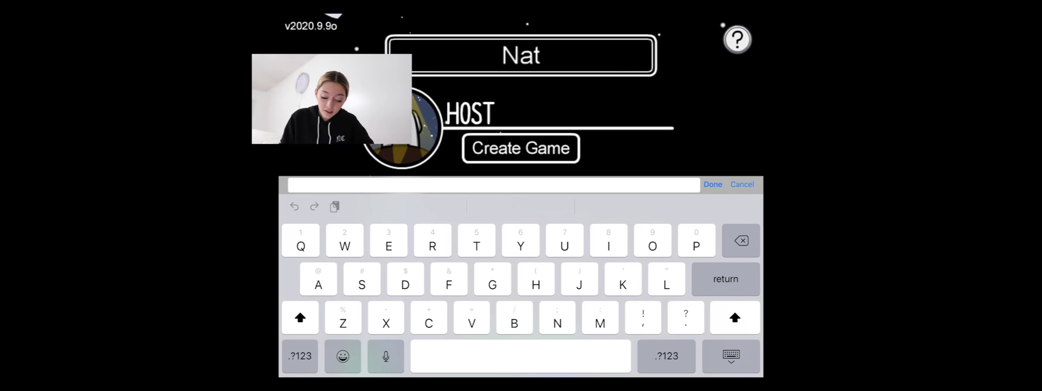
pyautogui.write('N')
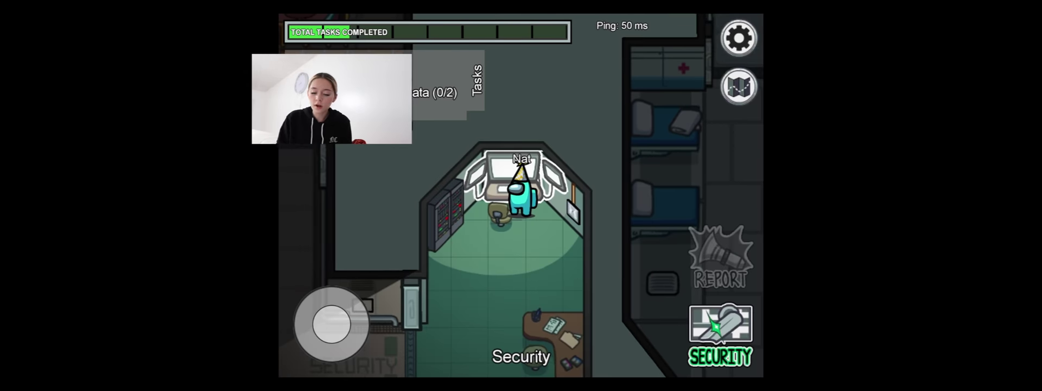
# Step: Walk from Security down the hallway and up into Electrical
pyautogui.moveTo(333, 325)
pyautogui.mouseDown()
pyautogui.moveTo(328, 342)
pyautogui.moveTo(350, 330)
pyautogui.moveTo(336, 342)
pyautogui.mouseUp()
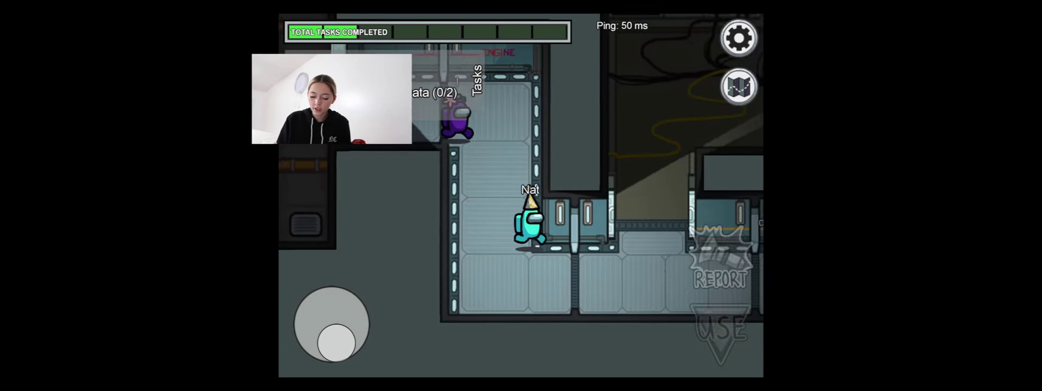
pyautogui.moveTo(330, 306)
pyautogui.mouseDown()
pyautogui.moveTo(316, 317)
pyautogui.moveTo(317, 336)
pyautogui.moveTo(330, 342)
pyautogui.mouseUp()
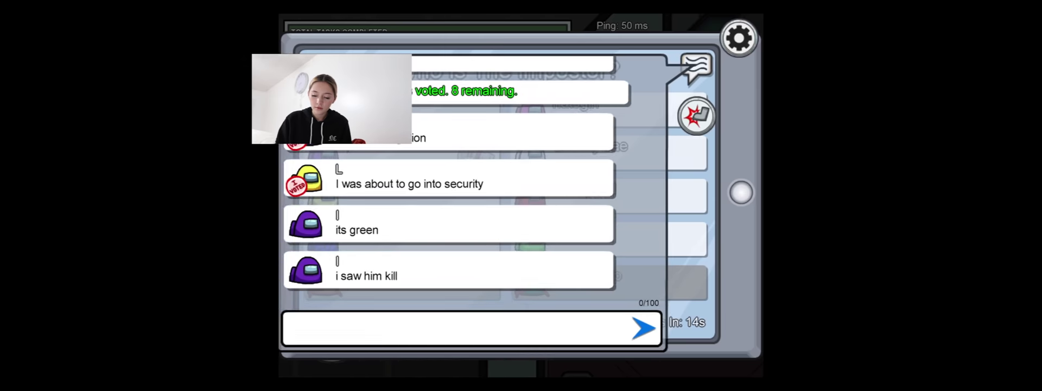
# Step: Bring up the chat keyboard to start the reply 'Val got…' to the accusation
pyautogui.click(456, 328)
pyautogui.write('GVal got caught up')
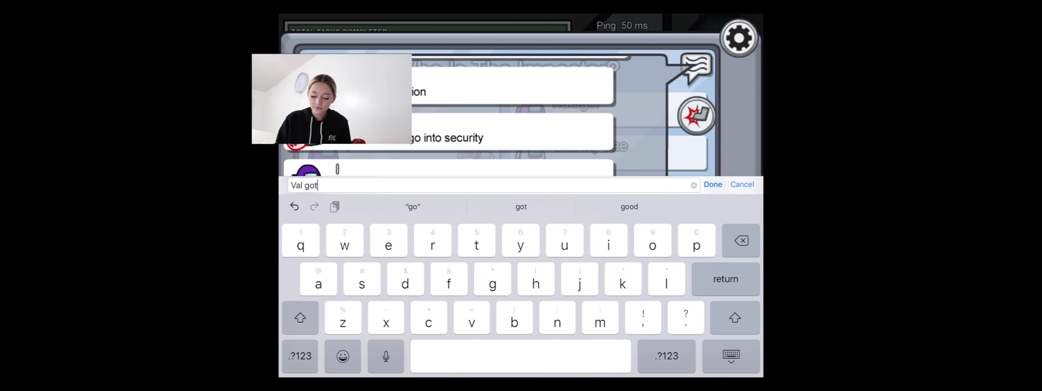